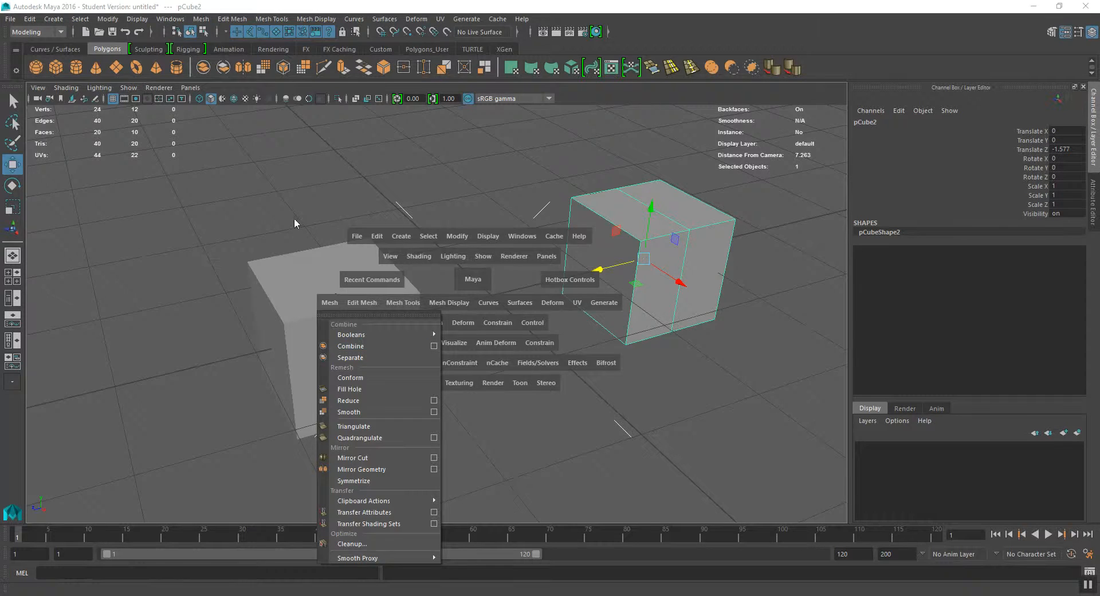
Move the second cube to about X 0.47, Y 0.582, Z 1.043 so that its corner overlaps the first cube
{"action": "left_click_drag", "start_coordinate": [604, 252], "coordinate": [407, 338], "text": "alt"}
{"action": "key", "text": "space"}
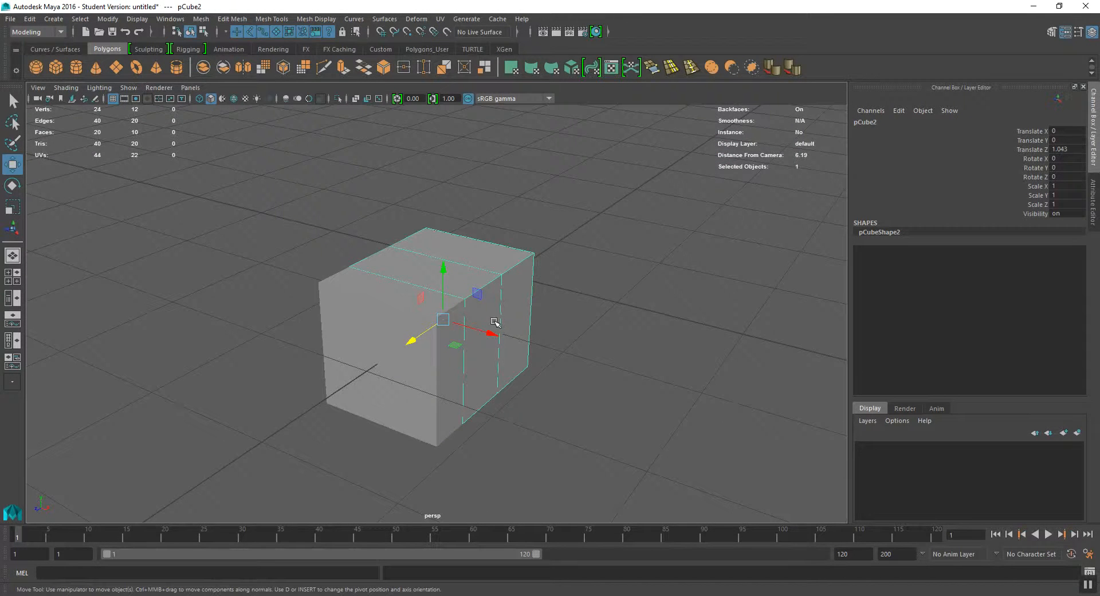
{"action": "left_click_drag", "start_coordinate": [491, 335], "coordinate": [541, 349]}
{"action": "left_click_drag", "start_coordinate": [499, 295], "coordinate": [361, 239]}
Select both overlapping cubes and combine them into one mesh
{"action": "left_click_drag", "start_coordinate": [355, 196], "coordinate": [702, 367]}
{"action": "middle_click_drag", "start_coordinate": [696, 338], "coordinate": [647, 343], "text": "alt"}
{"action": "left_click_drag", "start_coordinate": [331, 165], "coordinate": [584, 341]}
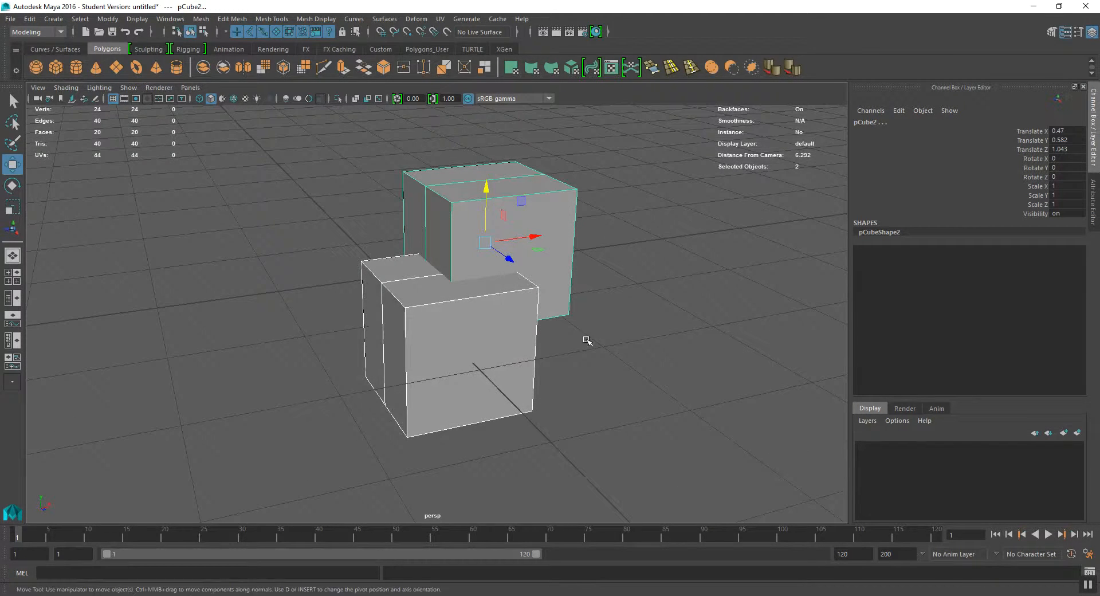
{"action": "left_click", "coordinate": [203, 68]}
{"action": "left_click_drag", "start_coordinate": [525, 283], "coordinate": [598, 281], "text": "alt"}
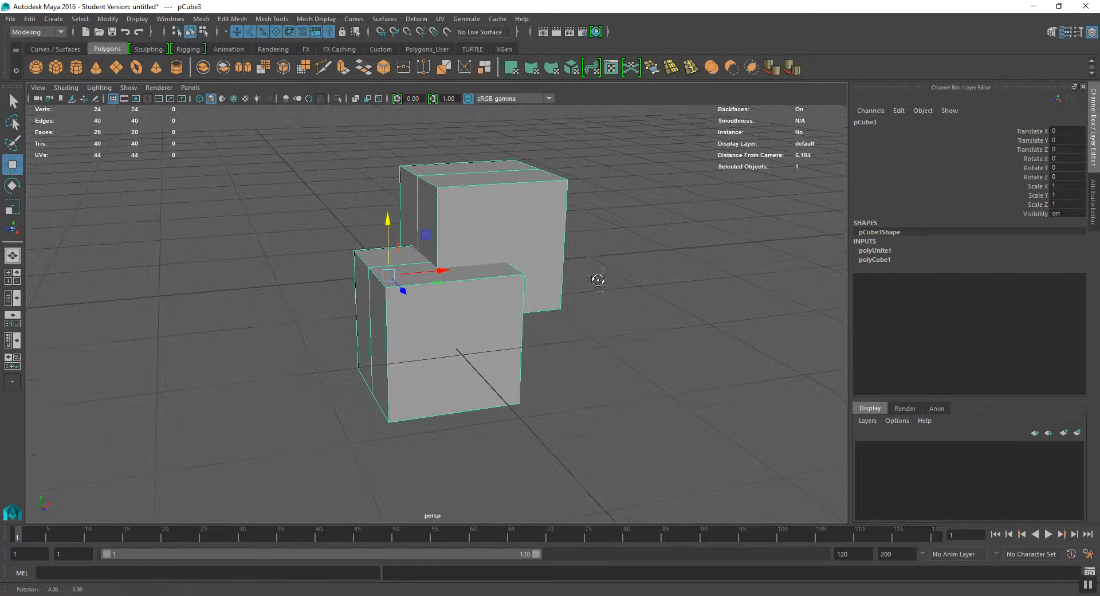
Display the combined cubes in wireframe and examine the edges where they overlap
{"action": "key", "text": "4"}
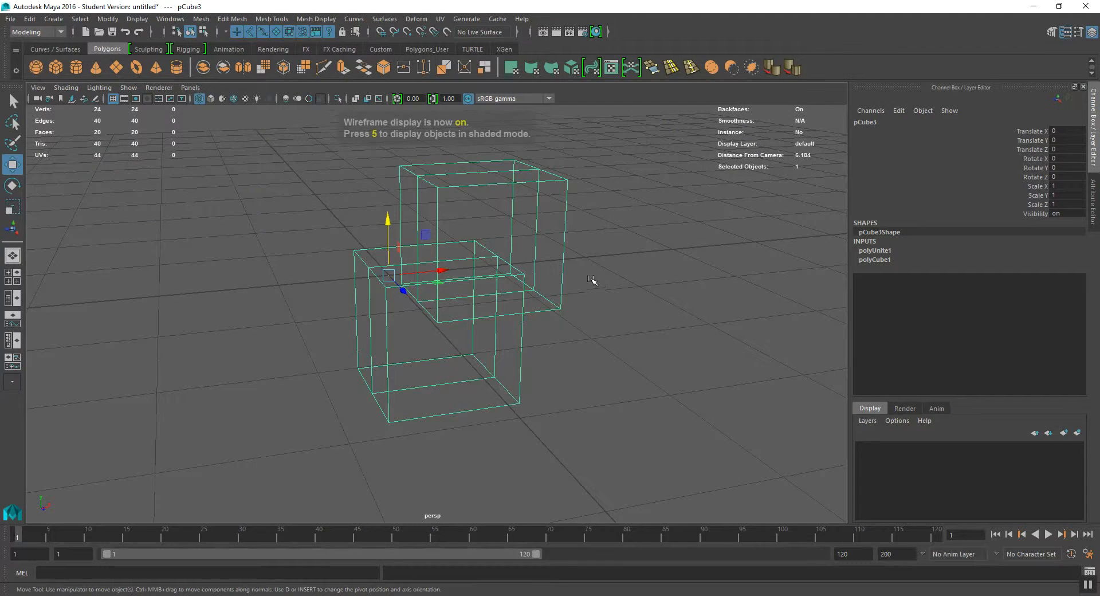
{"action": "left_click_drag", "start_coordinate": [530, 305], "coordinate": [514, 320], "text": "alt"}
{"action": "left_click", "coordinate": [708, 311]}
{"action": "left_click", "coordinate": [576, 348]}
{"action": "left_click_drag", "start_coordinate": [576, 349], "coordinate": [471, 340], "text": "alt"}
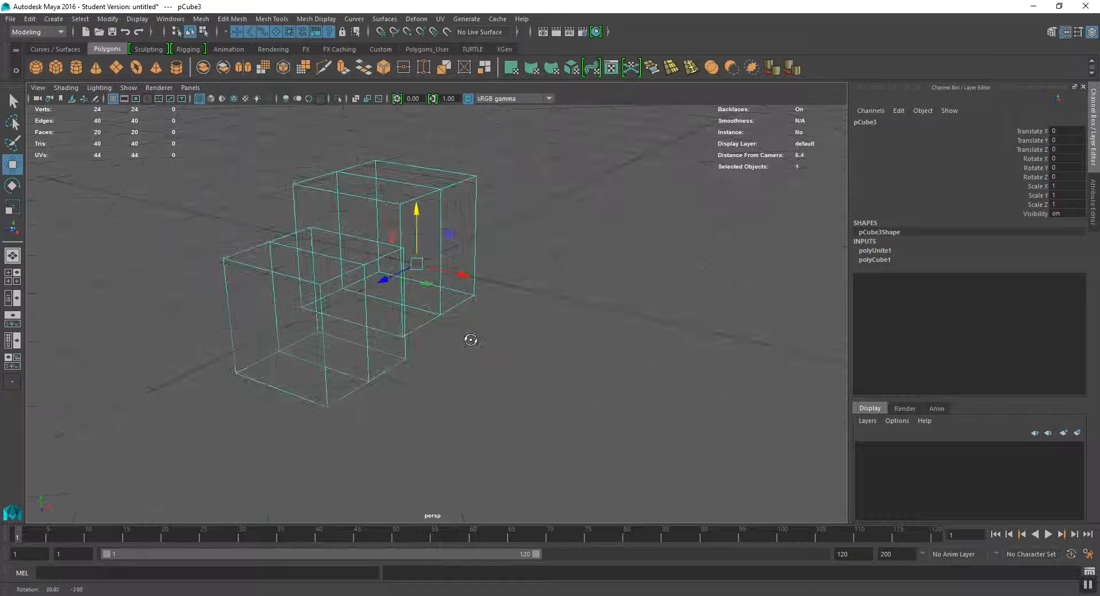
Undo the combine of the two cubes and clear the selection
{"action": "key", "text": "ctrl+z"}
{"action": "left_click", "coordinate": [477, 333]}
{"action": "left_click_drag", "start_coordinate": [484, 287], "coordinate": [371, 262], "text": "alt"}
Select the lower and upper cubes and merge them with a Boolean Union
{"action": "left_click", "coordinate": [301, 248]}
{"action": "left_click", "coordinate": [333, 207], "text": "shift"}
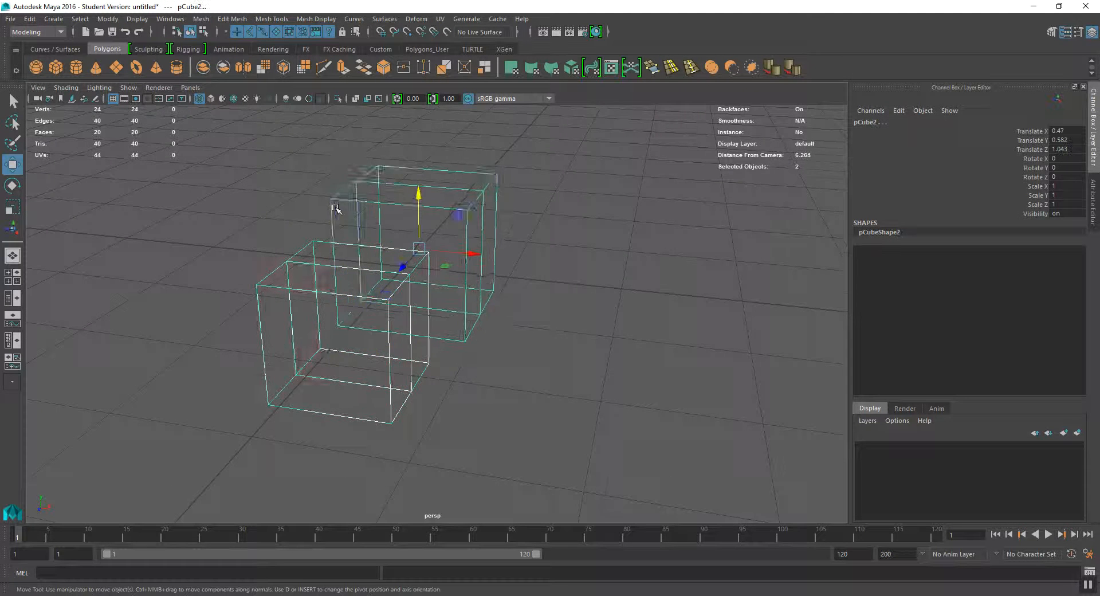
{"action": "middle_click_drag", "start_coordinate": [334, 208], "coordinate": [348, 222], "text": "alt"}
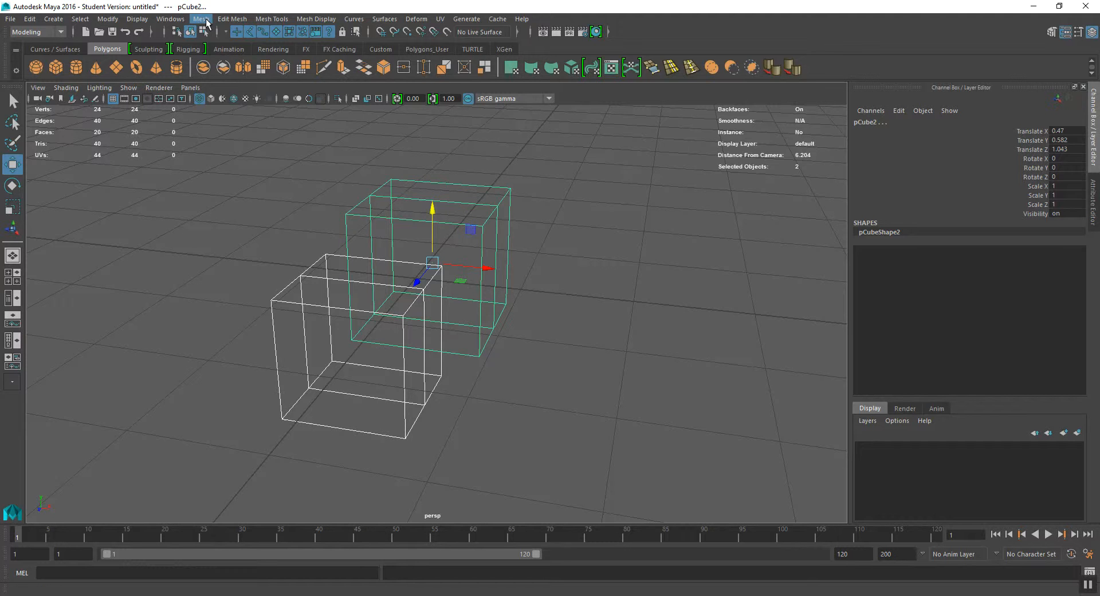
{"action": "left_click", "coordinate": [200, 19]}
{"action": "mouse_move", "coordinate": [235, 46]}
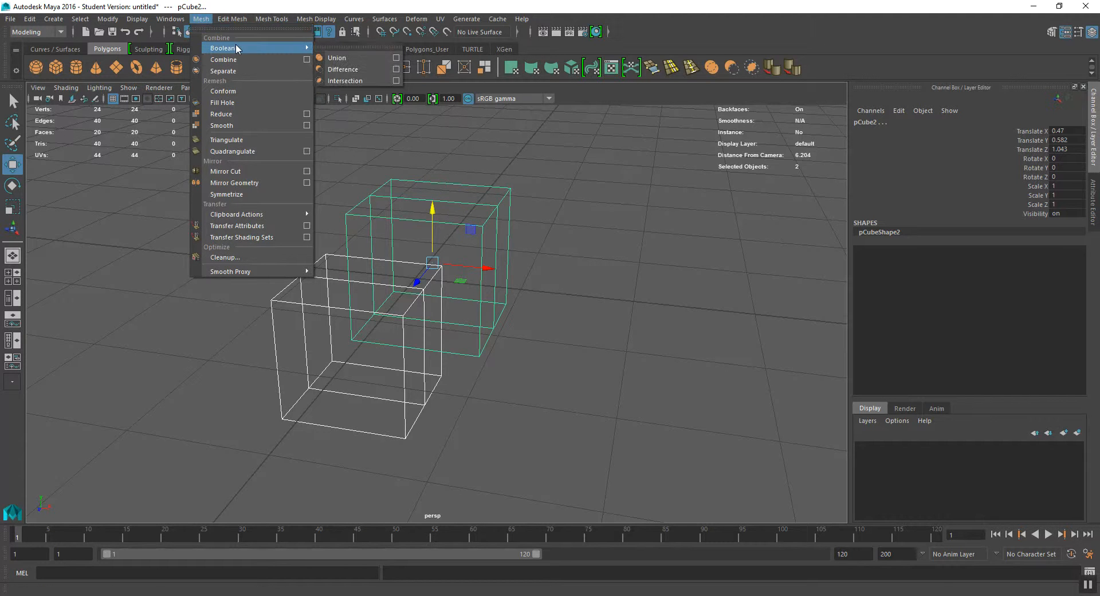
{"action": "left_click", "coordinate": [347, 59]}
{"action": "left_click_drag", "start_coordinate": [461, 314], "coordinate": [491, 315], "text": "alt"}
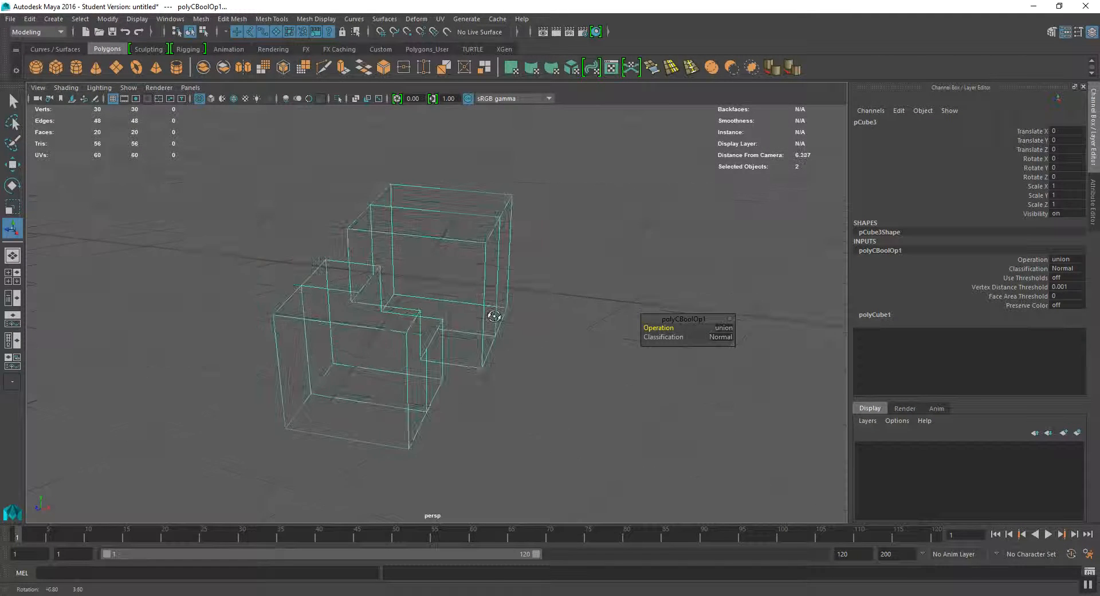
Select the two L-shaped faces where the cubes meet on the union mesh and return to object selection
{"action": "right_click_drag", "start_coordinate": [442, 287], "coordinate": [440, 317]}
{"action": "left_click", "coordinate": [361, 314]}
{"action": "mouse_move", "coordinate": [363, 314]}
{"action": "left_mouse_down", "text": "alt"}
{"action": "mouse_move", "coordinate": [365, 356]}
{"action": "mouse_move", "coordinate": [304, 337]}
{"action": "mouse_move", "coordinate": [343, 330]}
{"action": "mouse_move", "coordinate": [294, 321]}
{"action": "mouse_move", "coordinate": [366, 328]}
{"action": "left_mouse_up", "text": "alt"}
{"action": "left_click", "coordinate": [202, 32]}
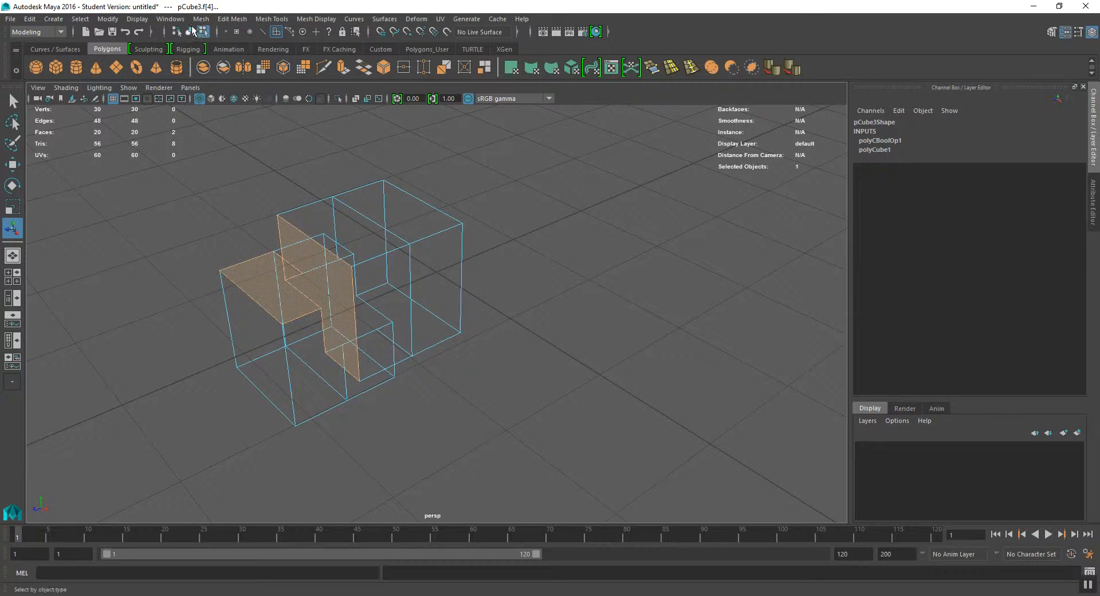
{"action": "left_click", "coordinate": [191, 32]}
{"action": "left_click_drag", "start_coordinate": [440, 241], "coordinate": [460, 238], "text": "alt"}
{"action": "key", "text": "ctrl+z"}
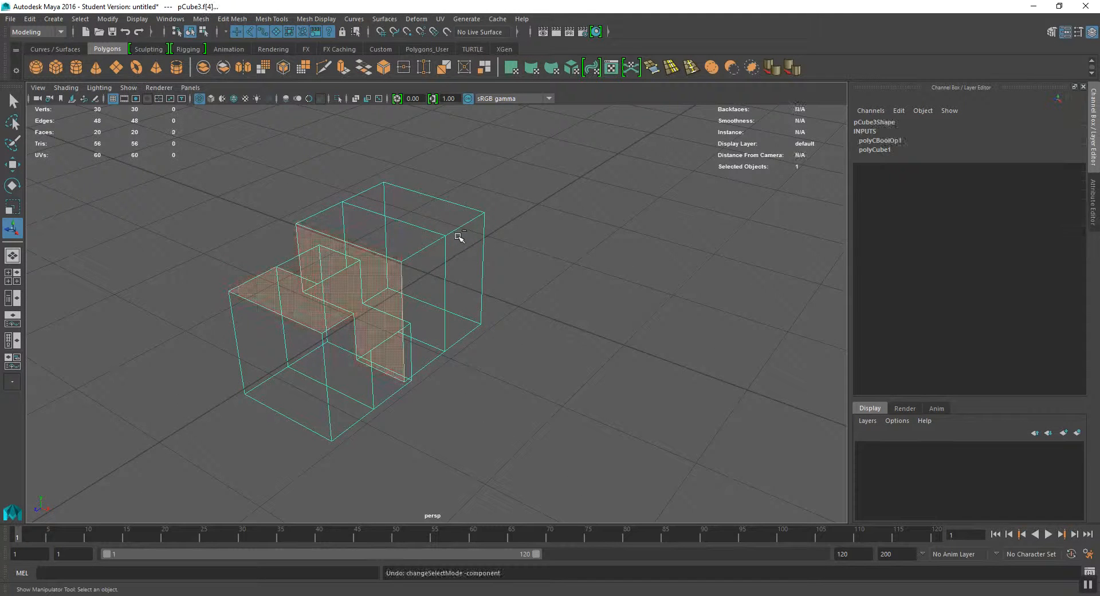
{"action": "left_click", "coordinate": [459, 236]}
{"action": "left_click", "coordinate": [203, 32]}
{"action": "left_click", "coordinate": [190, 32]}
Select the upper cube's L-shaped face, grow the selection twice to its neighbouring faces, and return to object selection
{"action": "mouse_move", "coordinate": [404, 256]}
{"action": "middle_mouse_down", "text": "alt"}
{"action": "mouse_move", "coordinate": [390, 255]}
{"action": "mouse_move", "coordinate": [420, 265]}
{"action": "middle_mouse_up", "text": "alt"}
{"action": "scroll", "coordinate": [382, 253], "scroll_direction": "up", "scroll_amount": 2}
{"action": "mouse_move", "coordinate": [406, 260]}
{"action": "left_mouse_down", "text": "alt"}
{"action": "mouse_move", "coordinate": [399, 270]}
{"action": "mouse_move", "coordinate": [403, 248]}
{"action": "left_mouse_up", "text": "alt"}
{"action": "right_click_drag", "start_coordinate": [402, 248], "coordinate": [396, 279]}
{"action": "left_click", "coordinate": [423, 274]}
{"action": "key", "text": "shift+period"}
{"action": "key", "text": "shift+period"}
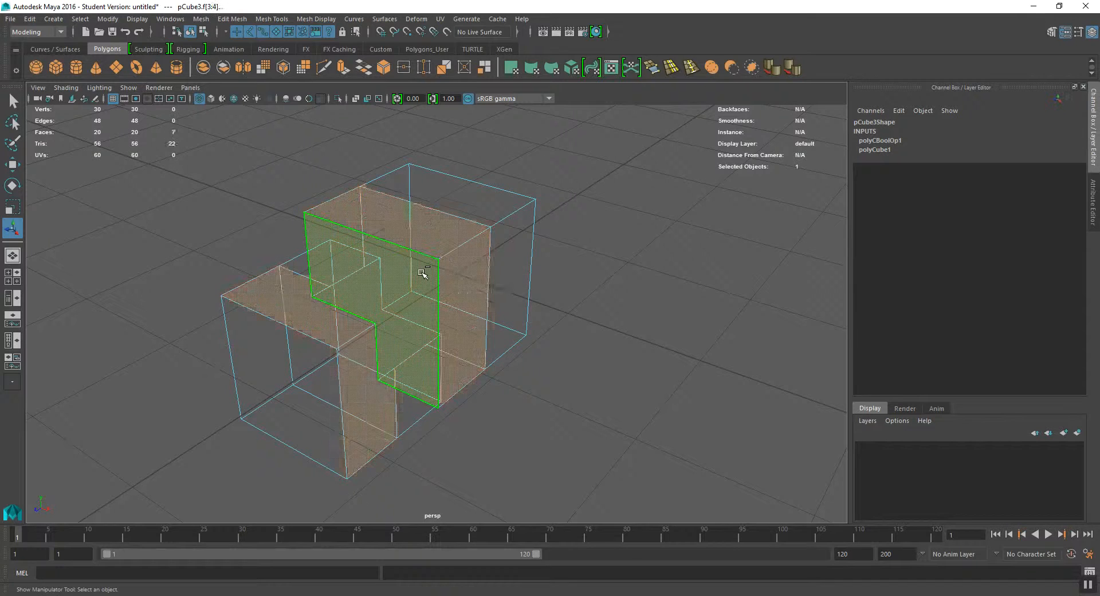
{"action": "left_click_drag", "start_coordinate": [422, 273], "coordinate": [383, 254], "text": "alt"}
{"action": "left_click", "coordinate": [202, 33]}
{"action": "left_click", "coordinate": [190, 31]}
Triangulate the union mesh
{"action": "key", "text": "space"}
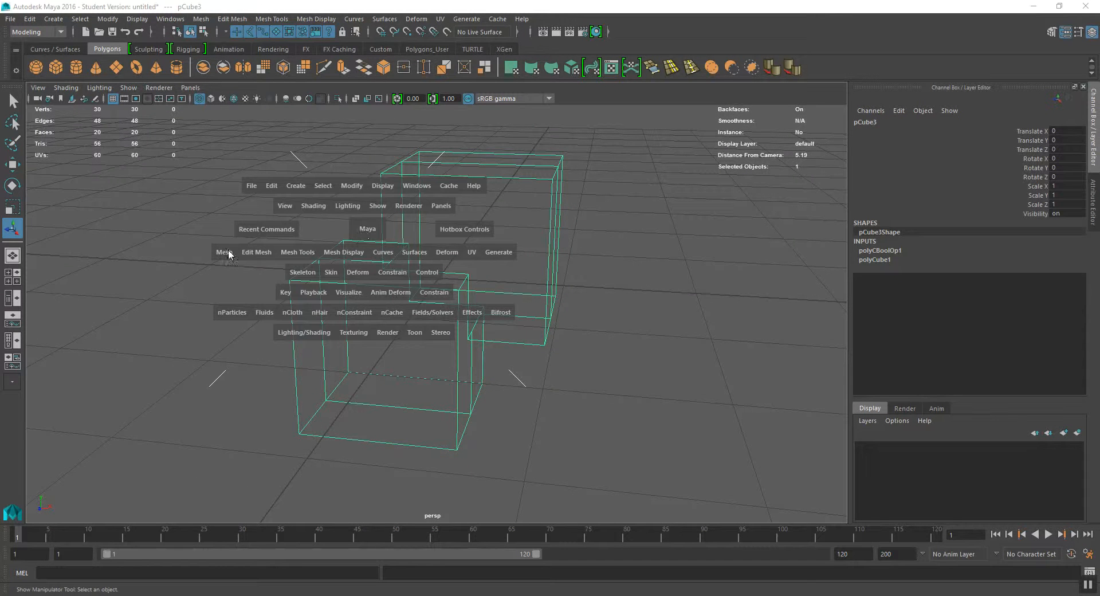
{"action": "left_click", "coordinate": [228, 254]}
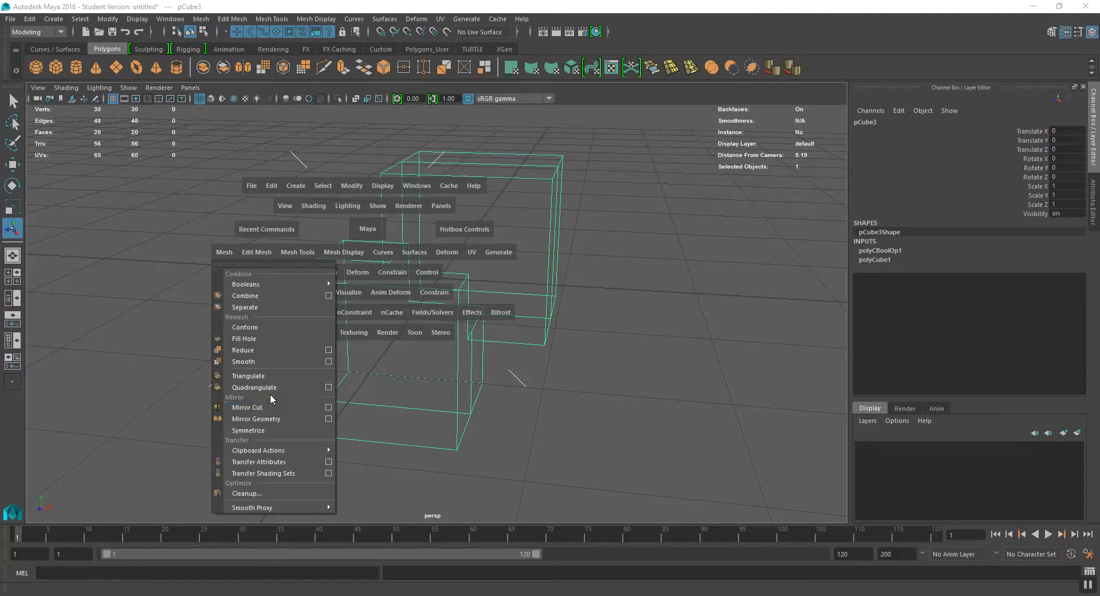
{"action": "left_click", "coordinate": [248, 376]}
{"action": "left_click_drag", "start_coordinate": [367, 313], "coordinate": [299, 325], "text": "alt"}
{"action": "scroll", "coordinate": [297, 324], "scroll_direction": "up", "scroll_amount": 6}
{"action": "right_click_drag", "start_coordinate": [296, 324], "coordinate": [351, 322], "text": "alt"}
{"action": "middle_click_drag", "start_coordinate": [351, 322], "coordinate": [481, 367], "text": "alt"}
Display the triangulated mesh shaded and examine how the triangles divide the faces around the cubes' intersection
{"action": "key", "text": "6"}
{"action": "mouse_move", "coordinate": [418, 356]}
{"action": "left_mouse_down", "text": "alt"}
{"action": "mouse_move", "coordinate": [385, 361]}
{"action": "mouse_move", "coordinate": [428, 353]}
{"action": "mouse_move", "coordinate": [422, 372]}
{"action": "mouse_move", "coordinate": [393, 369]}
{"action": "mouse_move", "coordinate": [425, 349]}
{"action": "mouse_move", "coordinate": [403, 360]}
{"action": "mouse_move", "coordinate": [408, 345]}
{"action": "mouse_move", "coordinate": [376, 351]}
{"action": "mouse_move", "coordinate": [411, 346]}
{"action": "left_mouse_up", "text": "alt"}
{"action": "scroll", "coordinate": [408, 344], "scroll_direction": "down", "scroll_amount": 5}
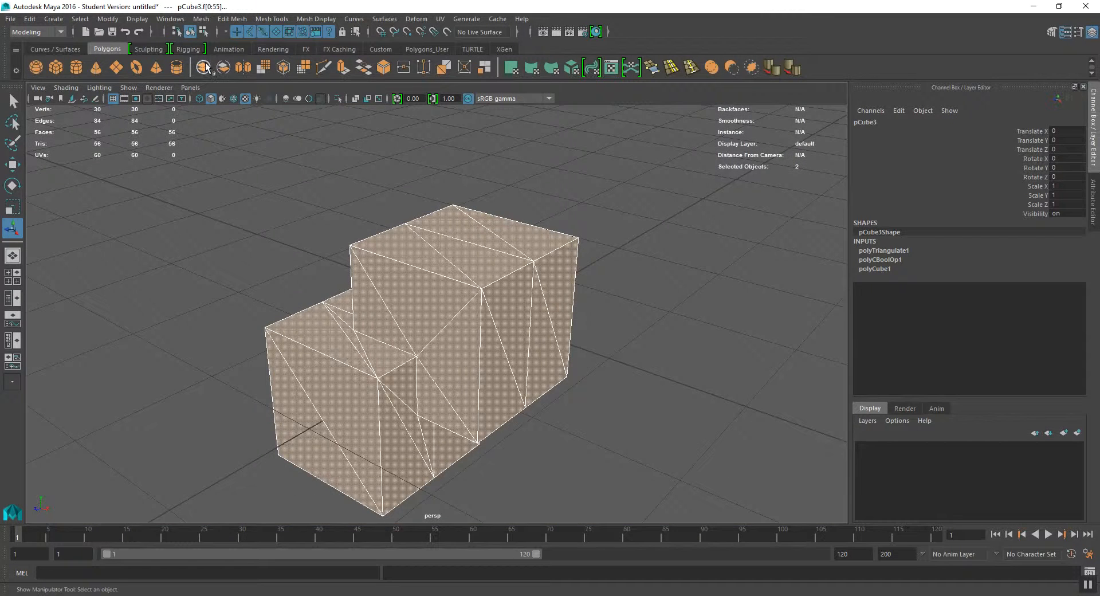
{"action": "left_click", "coordinate": [190, 32]}
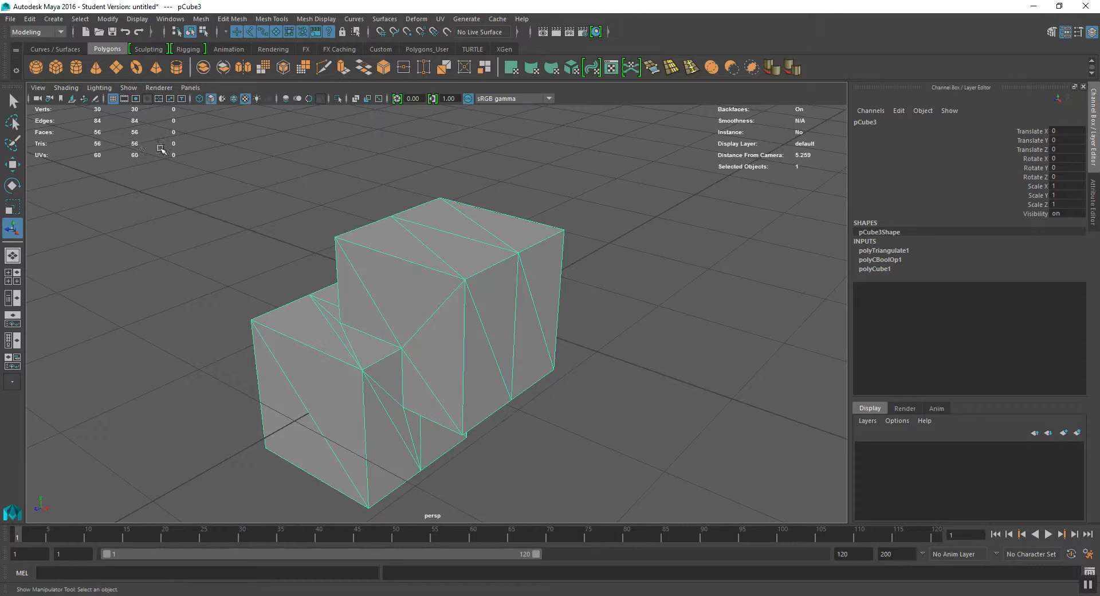
{"action": "left_click_drag", "start_coordinate": [319, 236], "coordinate": [326, 237], "text": "alt"}
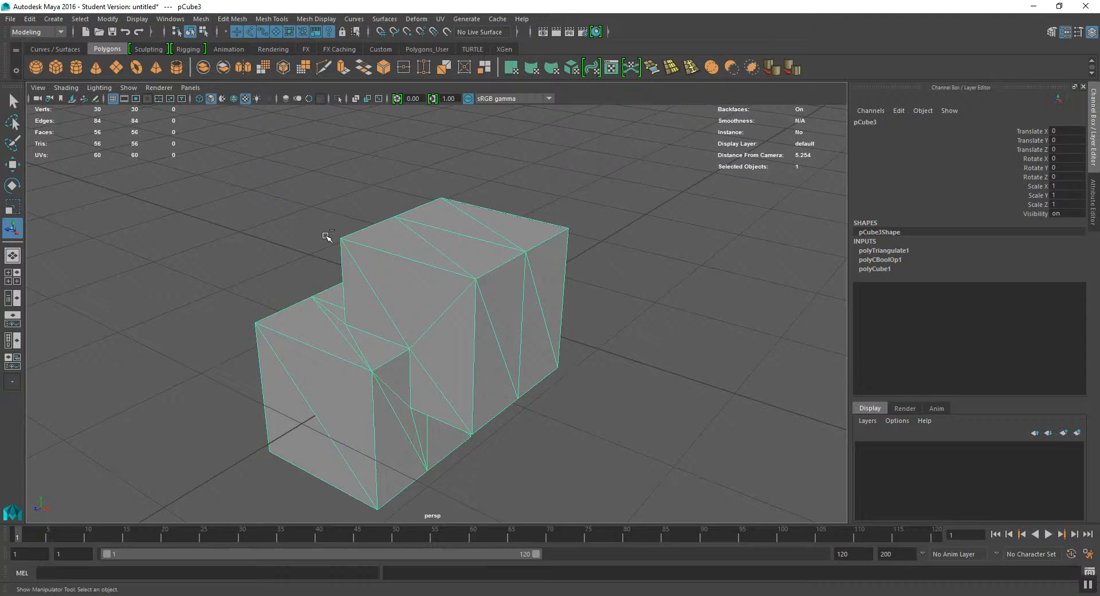
{"action": "key", "text": "ctrl+z"}
{"action": "left_click_drag", "start_coordinate": [413, 380], "coordinate": [425, 375], "text": "alt"}
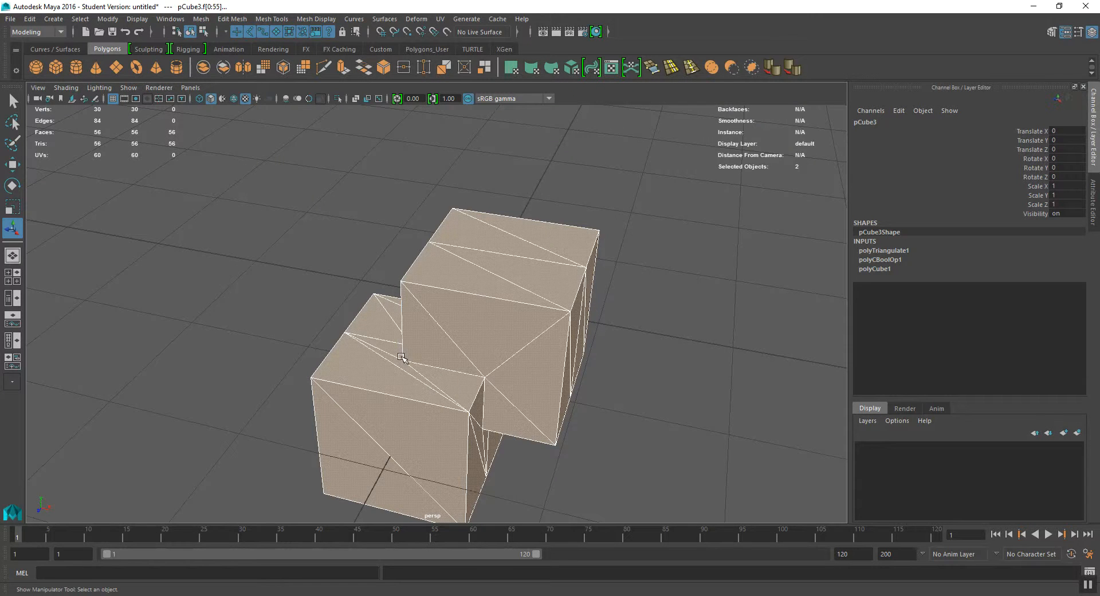
{"action": "left_click_drag", "start_coordinate": [453, 404], "coordinate": [413, 355], "text": "alt"}
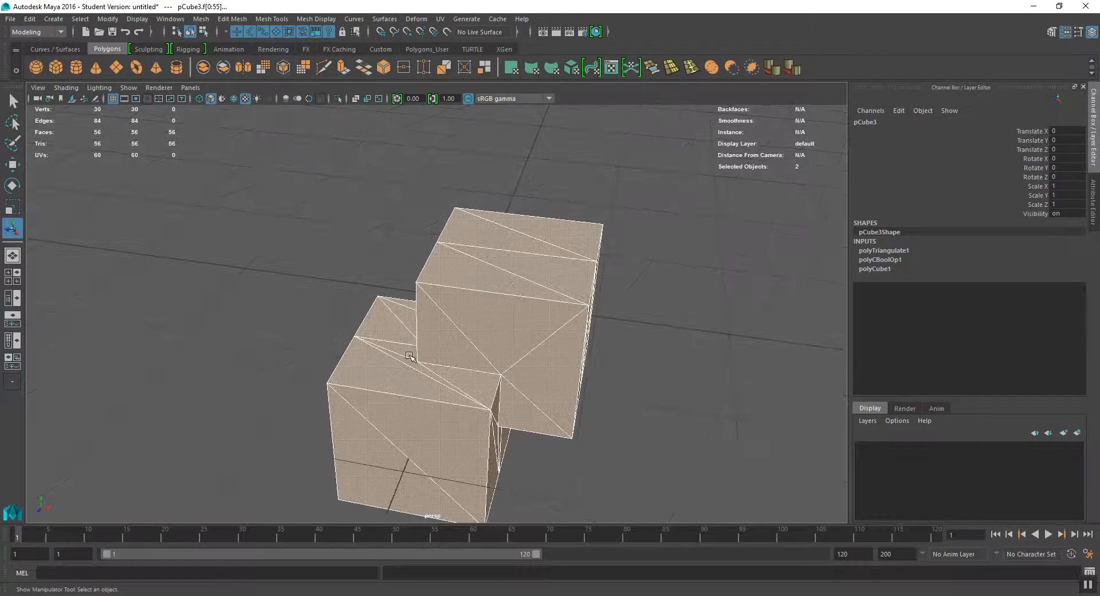
{"action": "left_click_drag", "start_coordinate": [470, 398], "coordinate": [451, 356], "text": "alt"}
{"action": "left_click_drag", "start_coordinate": [544, 369], "coordinate": [506, 342], "text": "alt"}
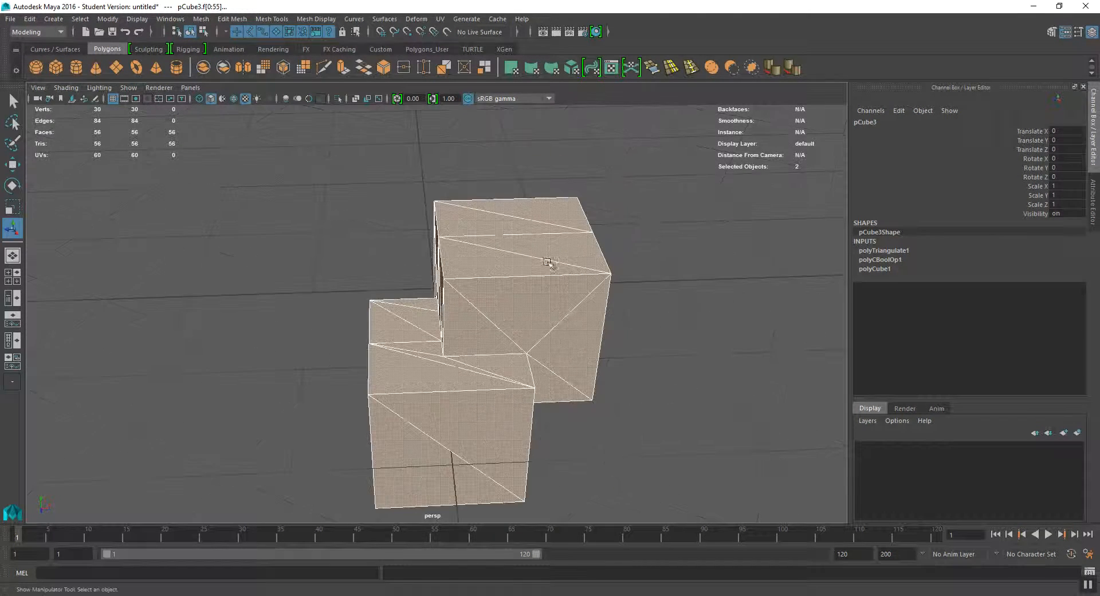
{"action": "mouse_move", "coordinate": [450, 382]}
{"action": "left_mouse_down", "text": "alt"}
{"action": "mouse_move", "coordinate": [533, 386]}
{"action": "mouse_move", "coordinate": [430, 387]}
{"action": "mouse_move", "coordinate": [442, 380]}
{"action": "left_mouse_up", "text": "alt"}
Undo the triangulation, the face selections and the Boolean Union, going back to two separate cubes
{"action": "key", "text": "ctrl+z"}
{"action": "key", "text": "ctrl+z"}
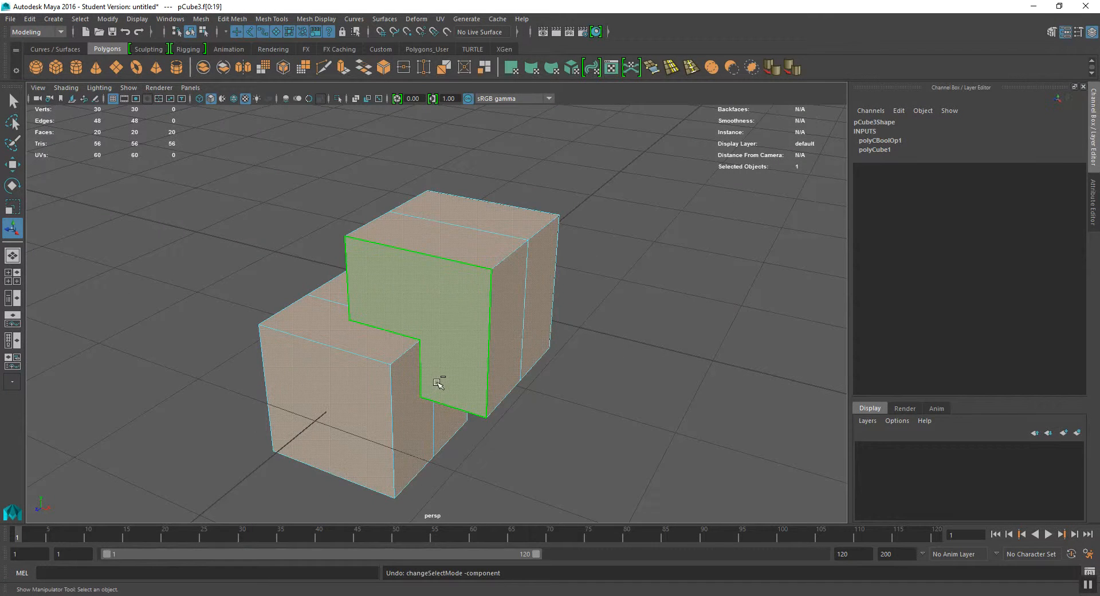
{"action": "key", "text": "ctrl+z"}
{"action": "key", "text": "ctrl+z"}
{"action": "key", "text": "ctrl+z"}
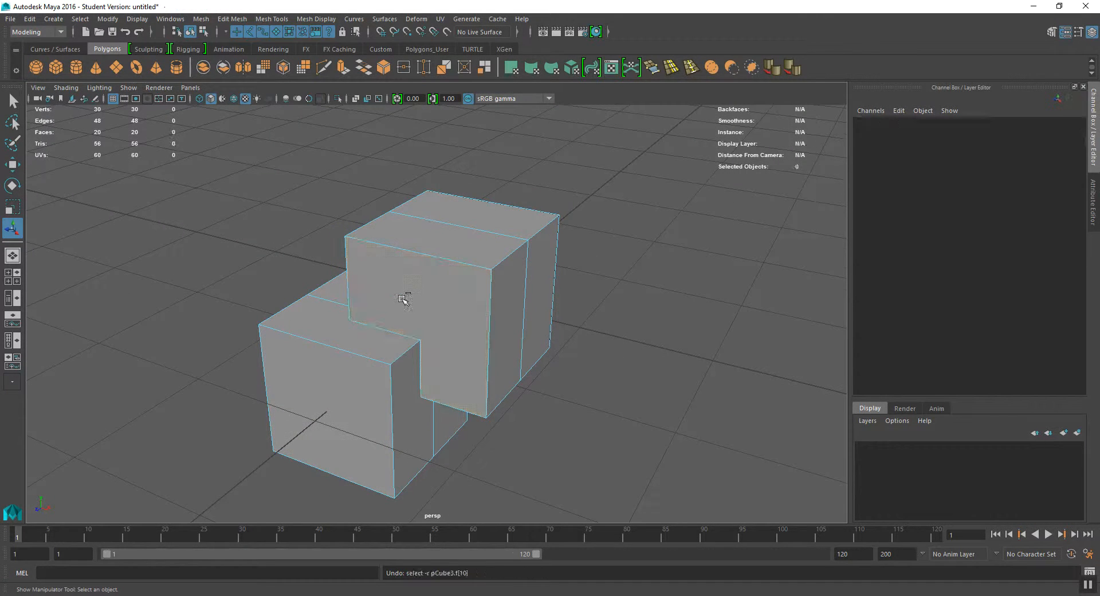
{"action": "key", "text": "ctrl+z"}
{"action": "key", "text": "ctrl+z"}
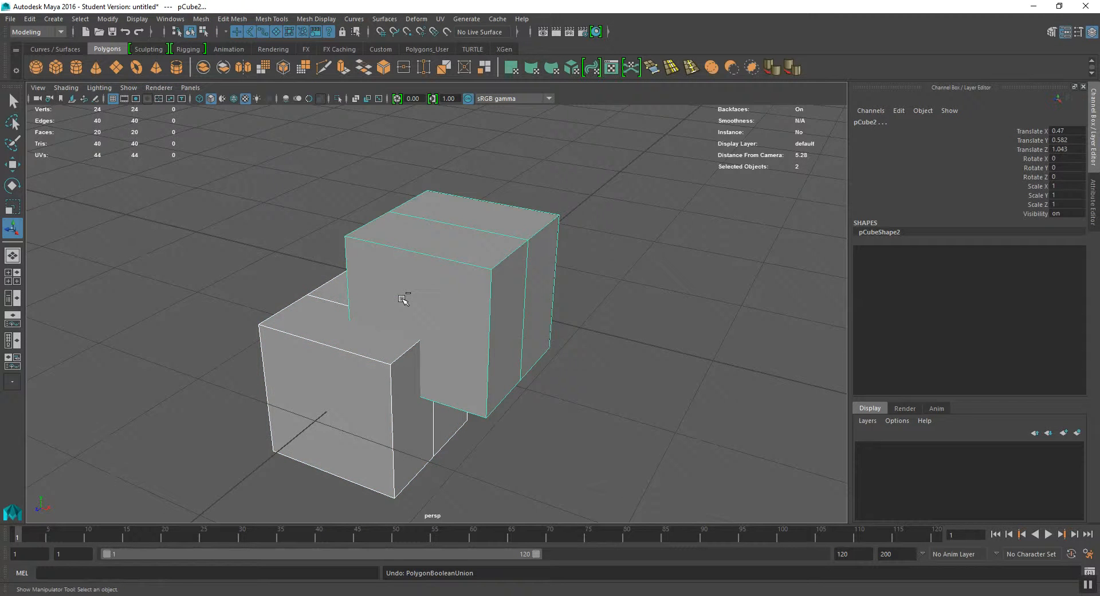
Select the upper cube and the lower cube and combine them into one mesh
{"action": "left_click_drag", "start_coordinate": [503, 315], "coordinate": [527, 317], "text": "alt"}
{"action": "left_click", "coordinate": [625, 296]}
{"action": "left_click", "coordinate": [460, 296]}
{"action": "left_click", "coordinate": [372, 365], "text": "shift"}
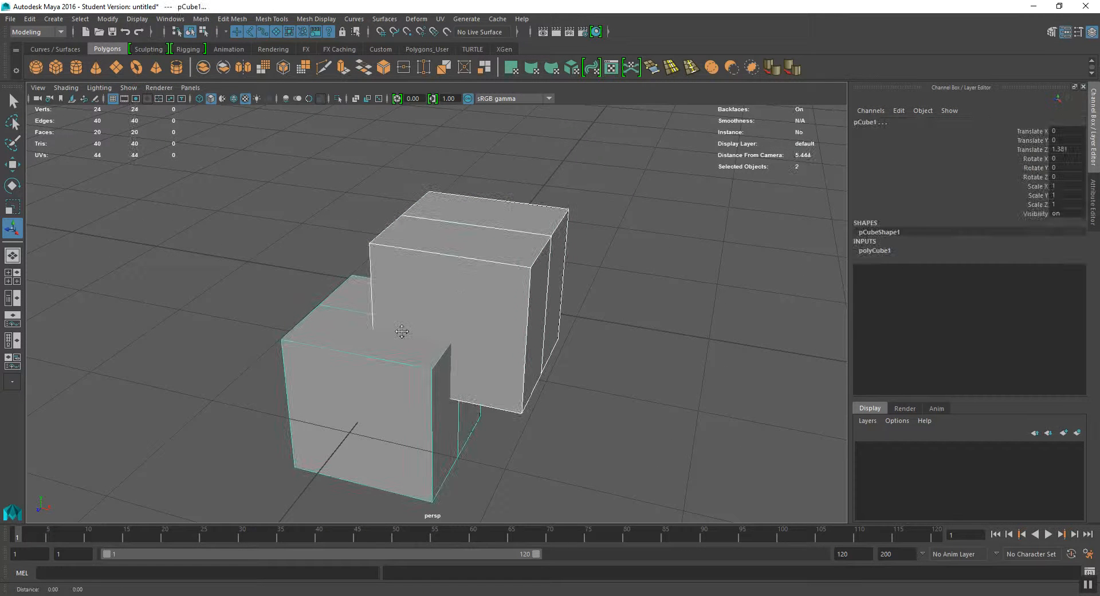
{"action": "middle_click_drag", "start_coordinate": [410, 334], "coordinate": [393, 334], "text": "alt"}
{"action": "key", "text": "space"}
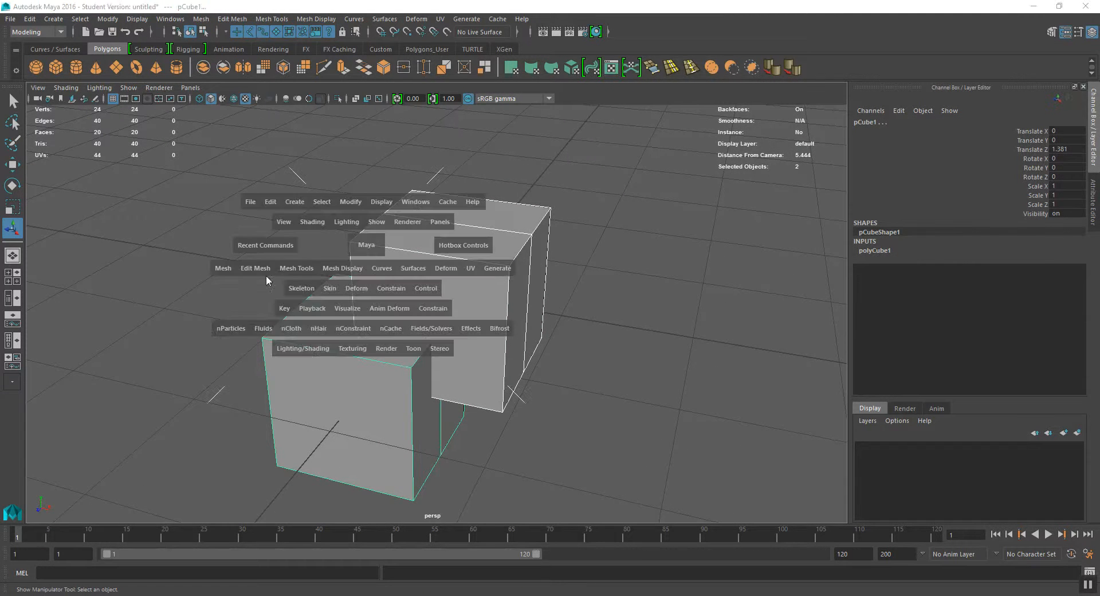
{"action": "left_click", "coordinate": [225, 270]}
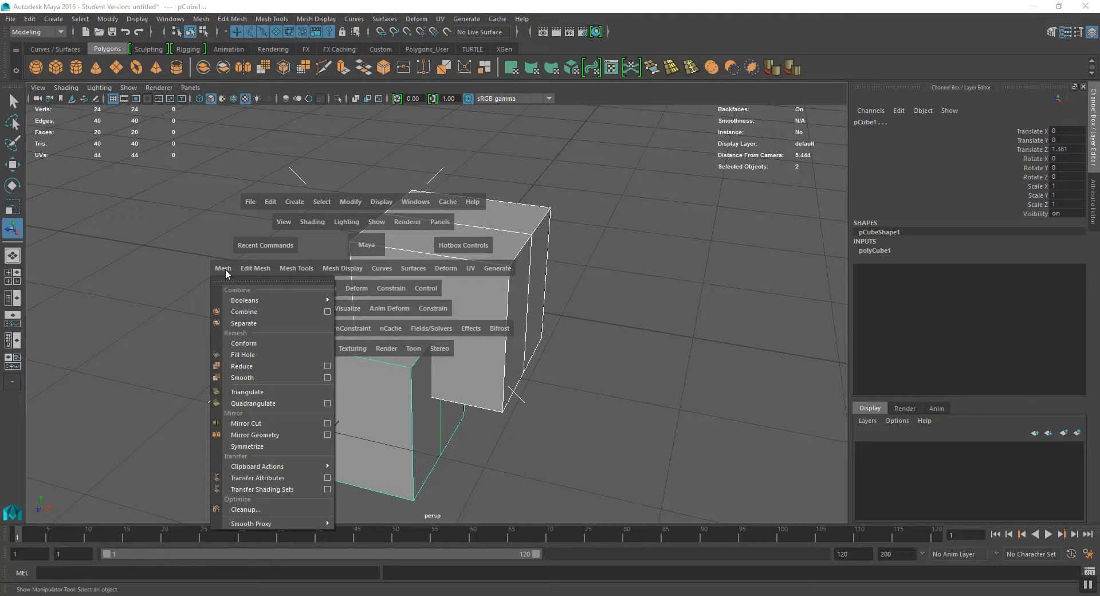
{"action": "left_click", "coordinate": [251, 312]}
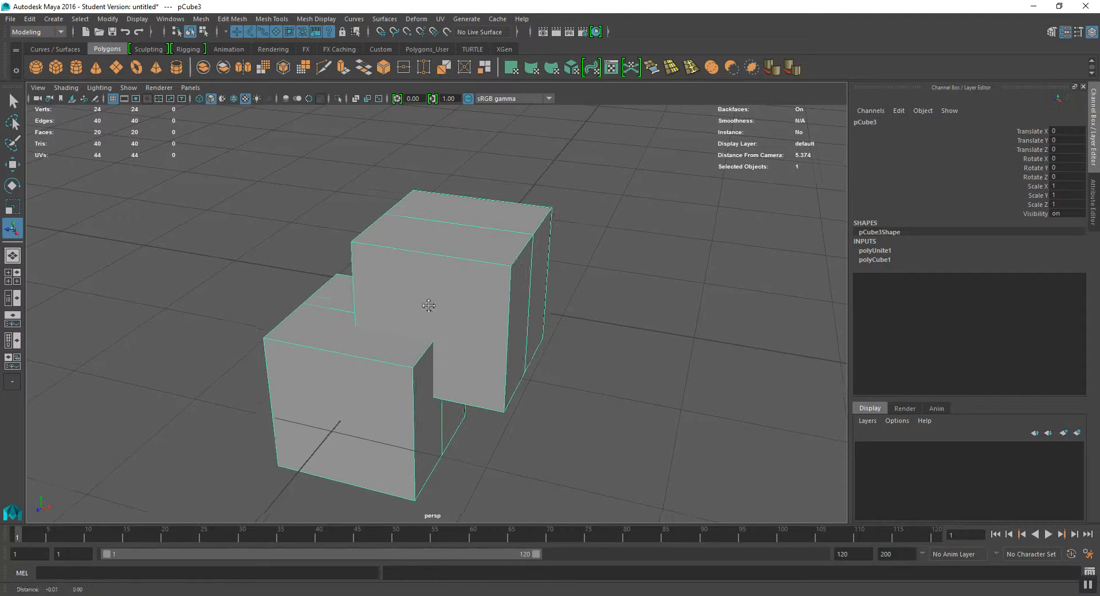
Examine the combined mesh's overlapping interior edges in wireframe and its outer faces in shaded display
{"action": "key", "text": "4"}
{"action": "left_click_drag", "start_coordinate": [437, 302], "coordinate": [352, 318], "text": "alt"}
{"action": "scroll", "coordinate": [352, 318], "scroll_direction": "up", "scroll_amount": 5}
{"action": "middle_click_drag", "start_coordinate": [351, 317], "coordinate": [408, 324], "text": "alt"}
{"action": "scroll", "coordinate": [413, 322], "scroll_direction": "up", "scroll_amount": 4}
{"action": "mouse_move", "coordinate": [414, 322]}
{"action": "left_mouse_down", "text": "alt"}
{"action": "mouse_move", "coordinate": [395, 327]}
{"action": "mouse_move", "coordinate": [405, 332]}
{"action": "mouse_move", "coordinate": [388, 319]}
{"action": "mouse_move", "coordinate": [398, 318]}
{"action": "mouse_move", "coordinate": [358, 329]}
{"action": "left_mouse_up", "text": "alt"}
{"action": "key", "text": "5"}
{"action": "scroll", "coordinate": [393, 319], "scroll_direction": "down", "scroll_amount": 8}
{"action": "middle_click_drag", "start_coordinate": [358, 328], "coordinate": [342, 321], "text": "alt"}
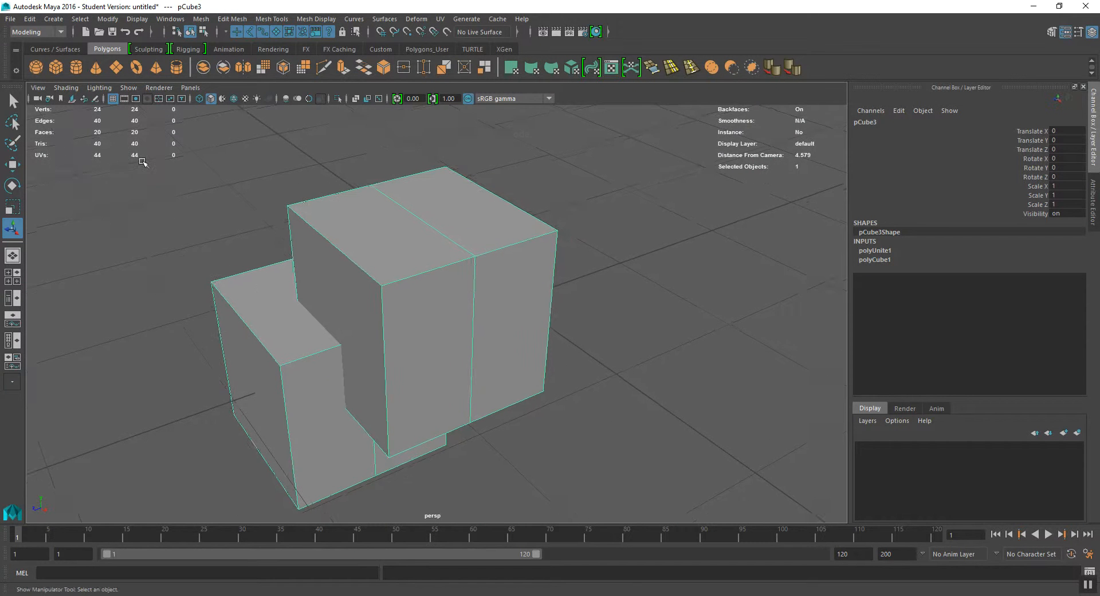
{"action": "mouse_move", "coordinate": [449, 344]}
{"action": "left_mouse_down", "text": "alt"}
{"action": "mouse_move", "coordinate": [385, 344]}
{"action": "mouse_move", "coordinate": [497, 344]}
{"action": "mouse_move", "coordinate": [418, 338]}
{"action": "mouse_move", "coordinate": [456, 337]}
{"action": "left_mouse_up", "text": "alt"}
{"action": "scroll", "coordinate": [453, 338], "scroll_direction": "down", "scroll_amount": 5}
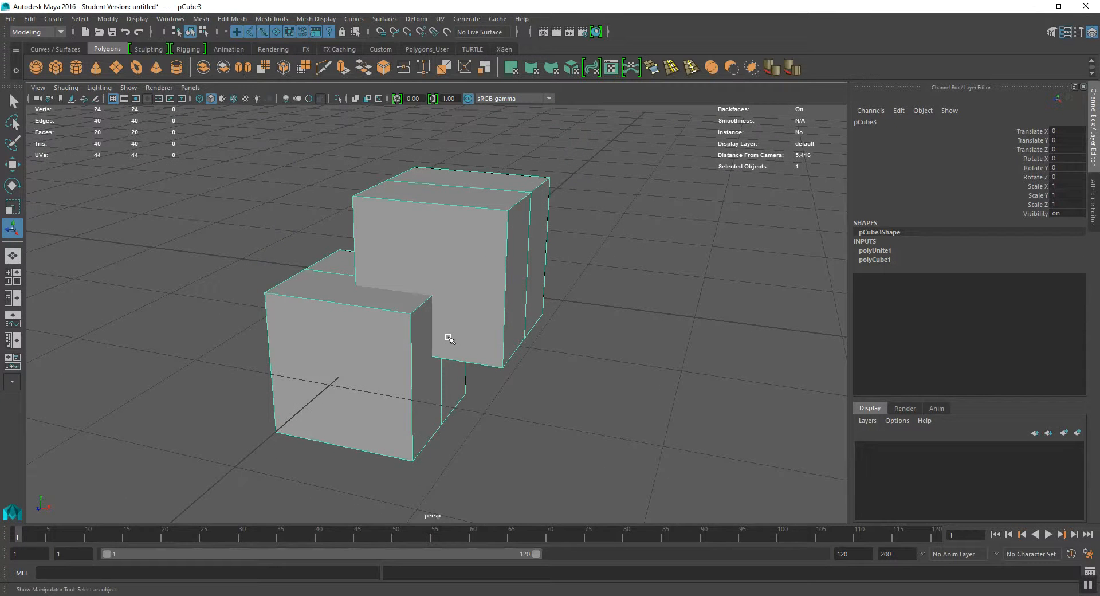
{"action": "mouse_move", "coordinate": [442, 338]}
{"action": "left_mouse_down", "text": "alt"}
{"action": "mouse_move", "coordinate": [424, 340]}
{"action": "mouse_move", "coordinate": [496, 342]}
{"action": "mouse_move", "coordinate": [504, 321]}
{"action": "mouse_move", "coordinate": [459, 322]}
{"action": "mouse_move", "coordinate": [463, 338]}
{"action": "left_mouse_up", "text": "alt"}
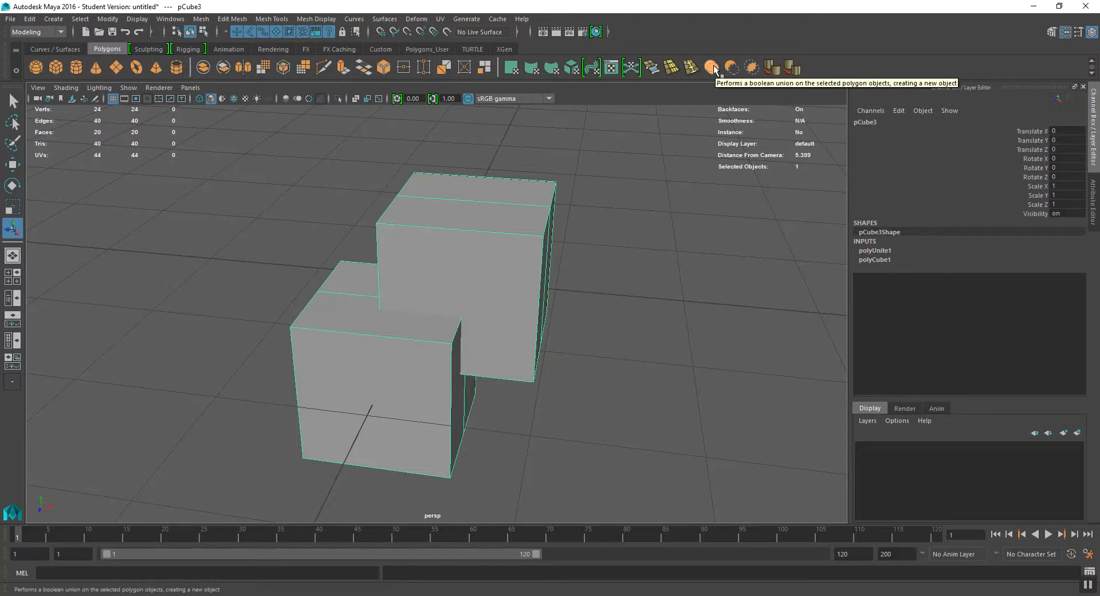
{"action": "left_click_drag", "start_coordinate": [398, 367], "coordinate": [481, 373], "text": "alt"}
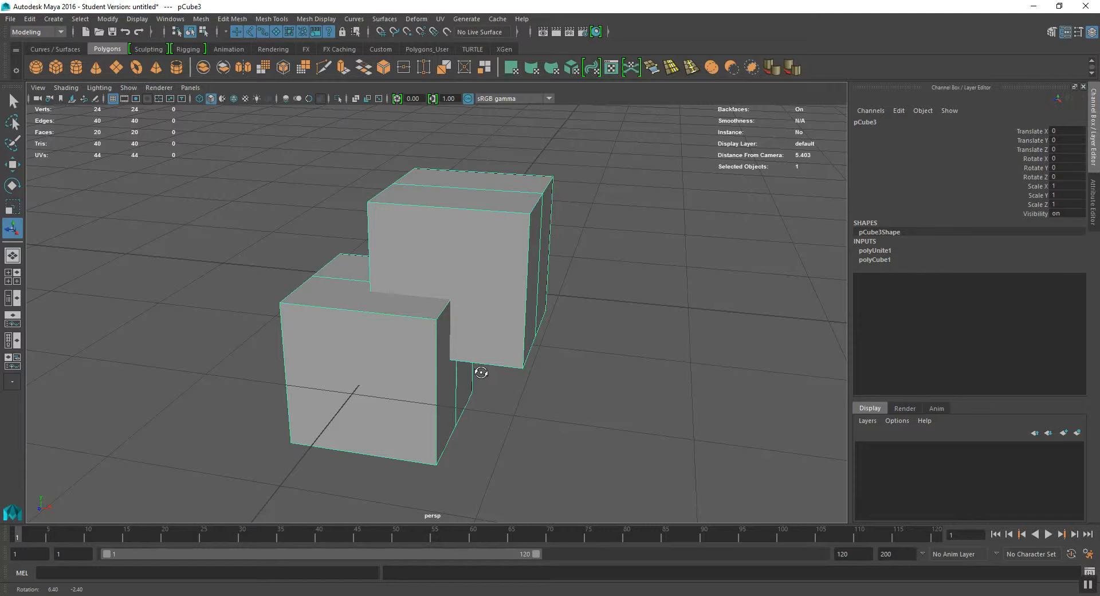
{"action": "middle_click_drag", "start_coordinate": [424, 360], "coordinate": [431, 353], "text": "alt"}
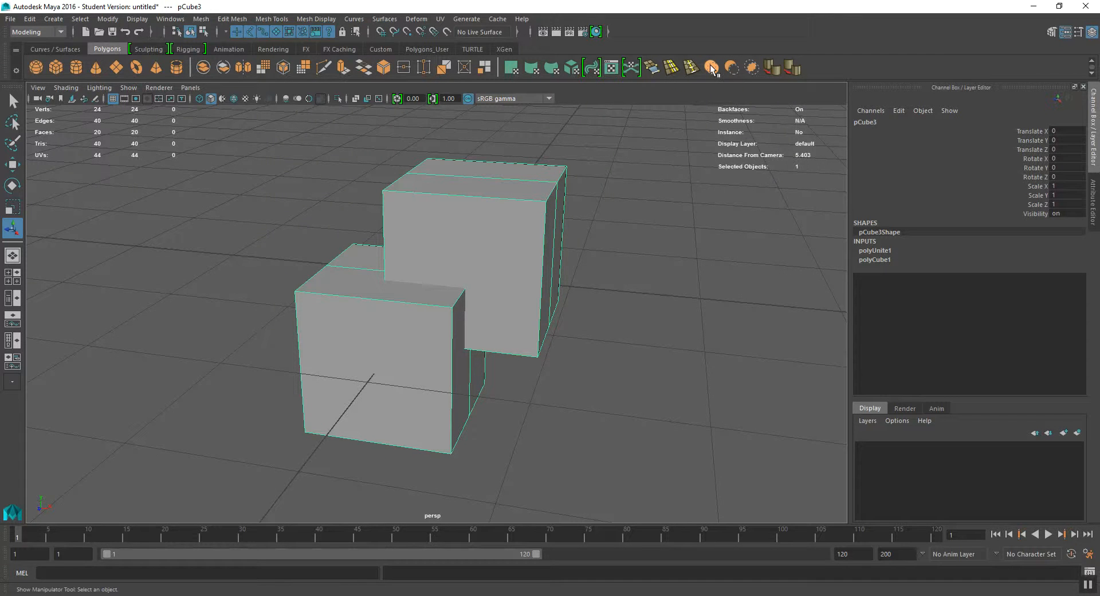
{"action": "left_click_drag", "start_coordinate": [481, 304], "coordinate": [464, 279], "text": "alt"}
{"action": "left_click_drag", "start_coordinate": [526, 190], "coordinate": [551, 225], "text": "alt"}
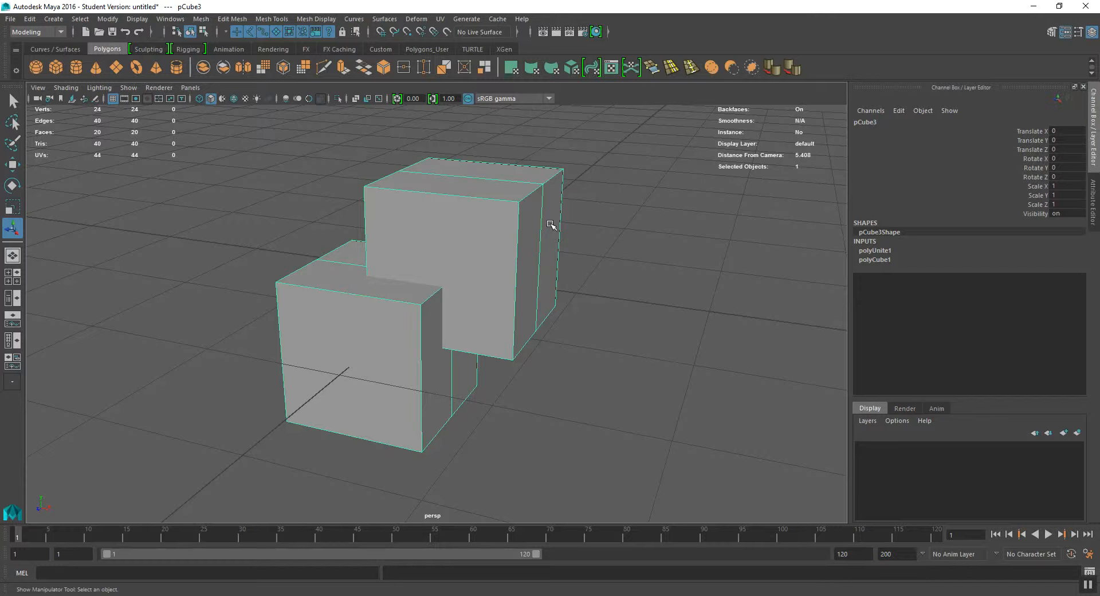
{"action": "left_click_drag", "start_coordinate": [466, 291], "coordinate": [539, 281], "text": "alt"}
{"action": "left_click", "coordinate": [646, 263]}
{"action": "middle_click_drag", "start_coordinate": [581, 252], "coordinate": [563, 259], "text": "alt"}
{"action": "left_click", "coordinate": [516, 255]}
{"action": "left_click_drag", "start_coordinate": [532, 256], "coordinate": [526, 215], "text": "alt"}
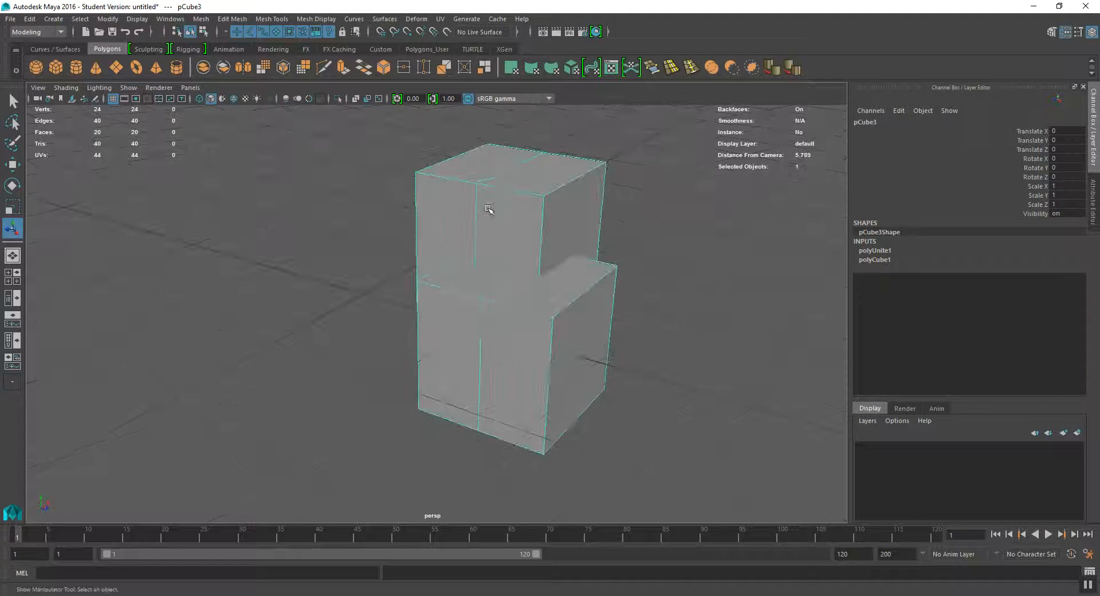
{"action": "left_click_drag", "start_coordinate": [535, 302], "coordinate": [532, 267], "text": "alt"}
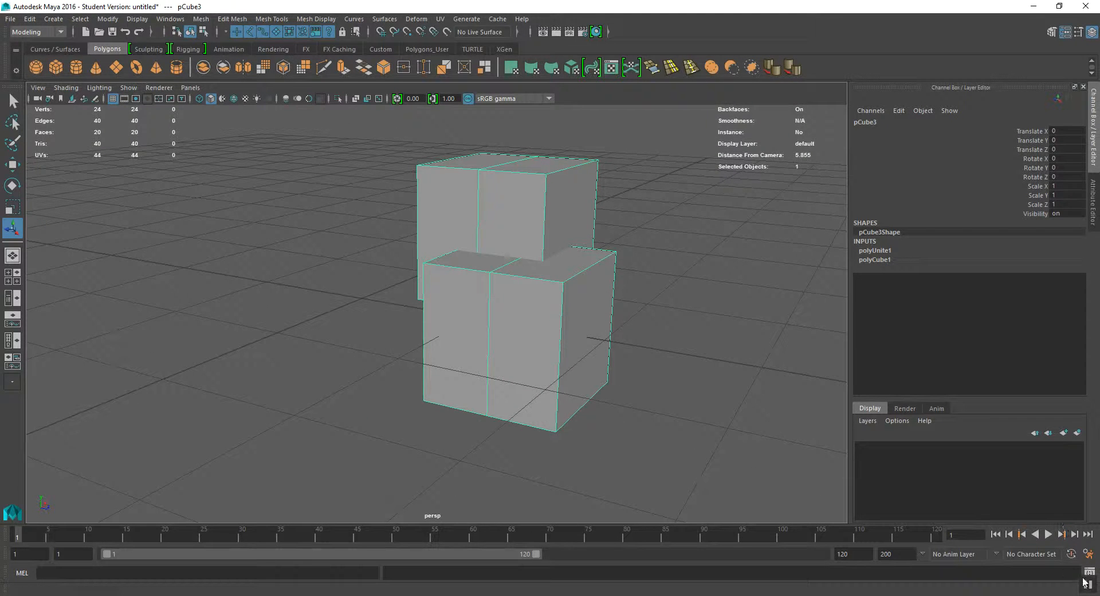